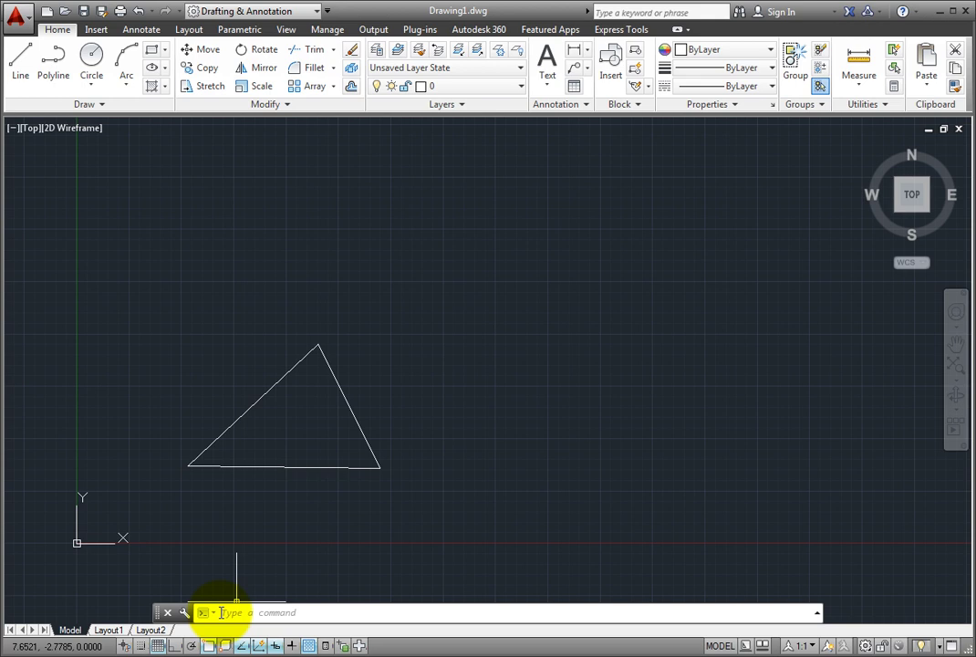
Start a line from the typed LINE command, pick a first point, then cancel it.
text(l)
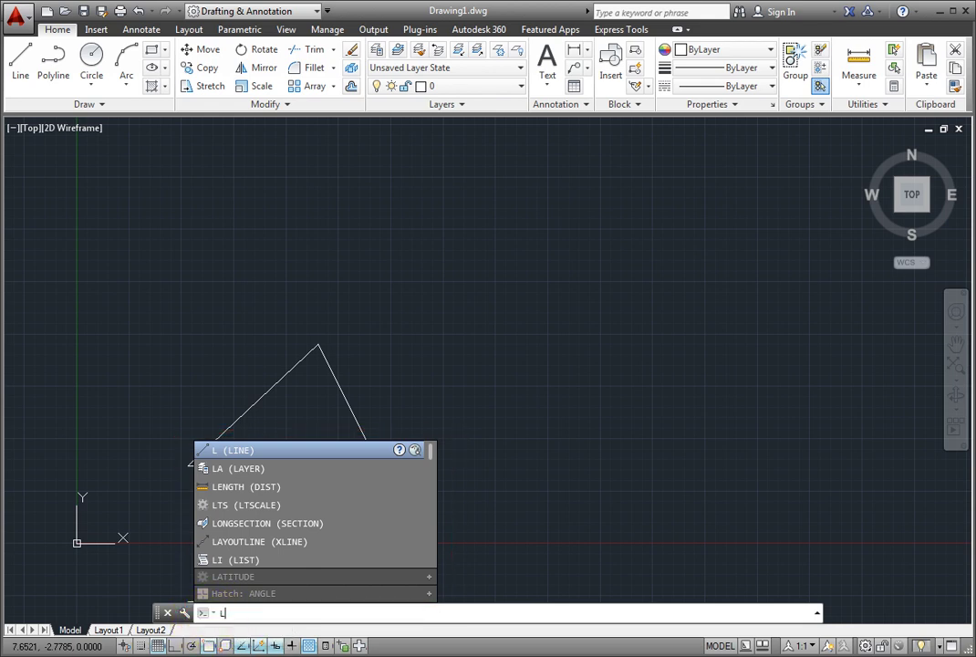
text(ine)
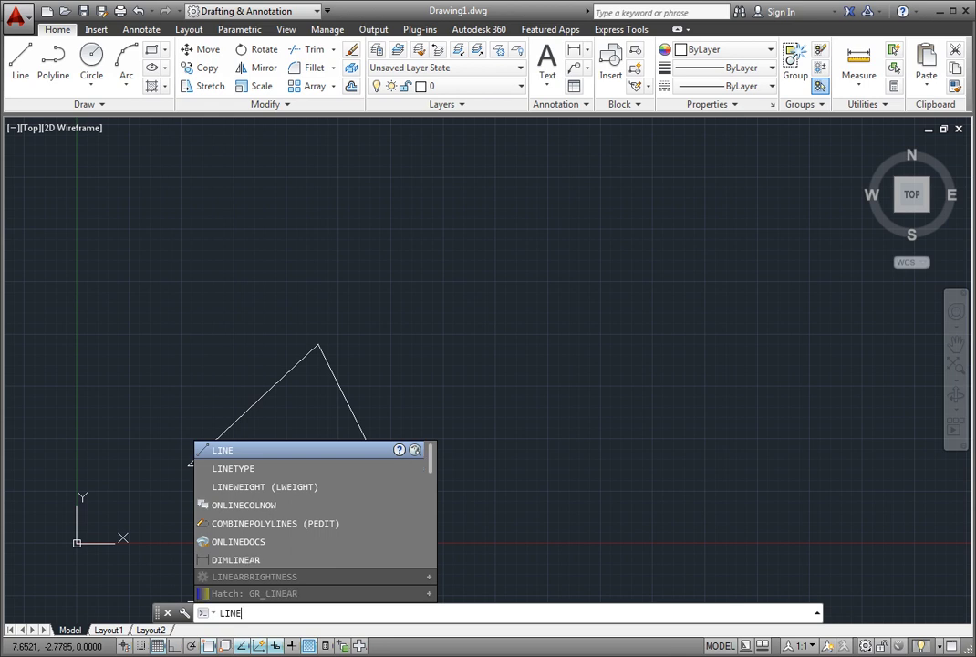
click(223, 453)
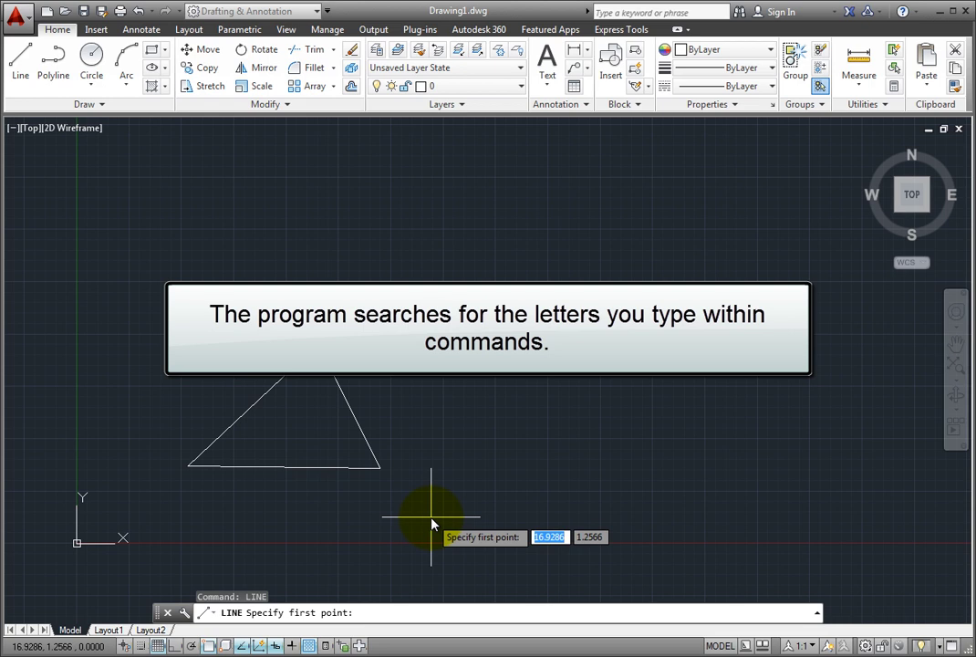
key(Escape)
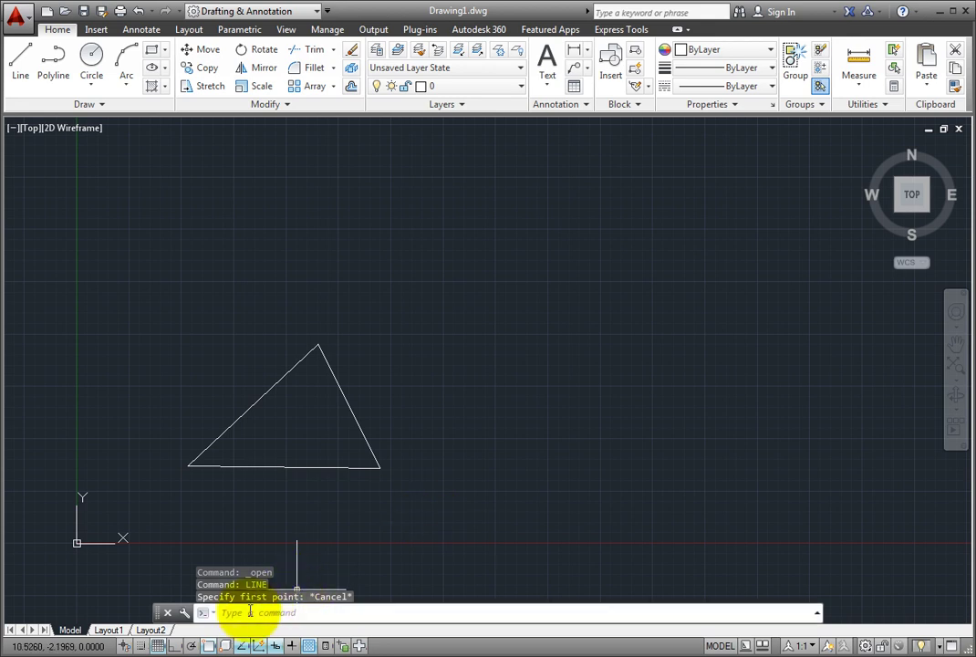
Try the command-line entries SETTINGS, TABEL, SYMBOL and ROUND, discarding each one.
text(SETT)
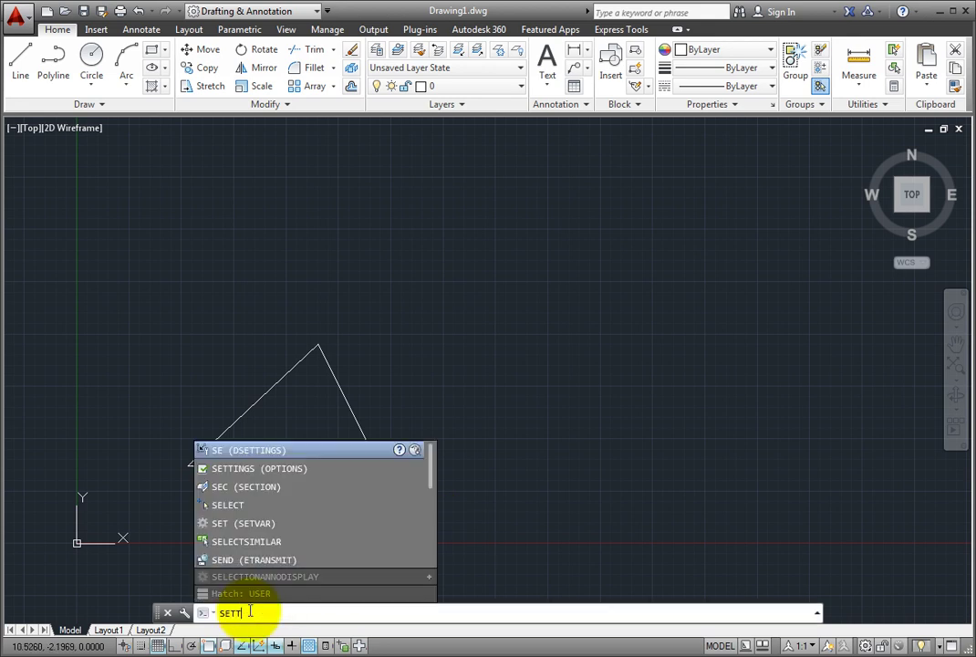
text(INGS)
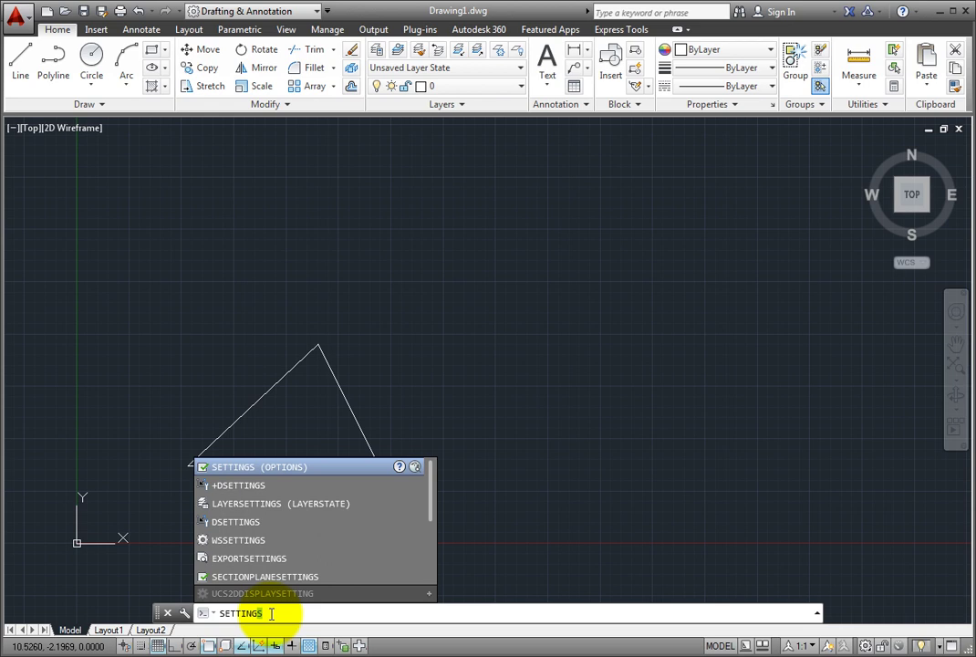
key(Escape)
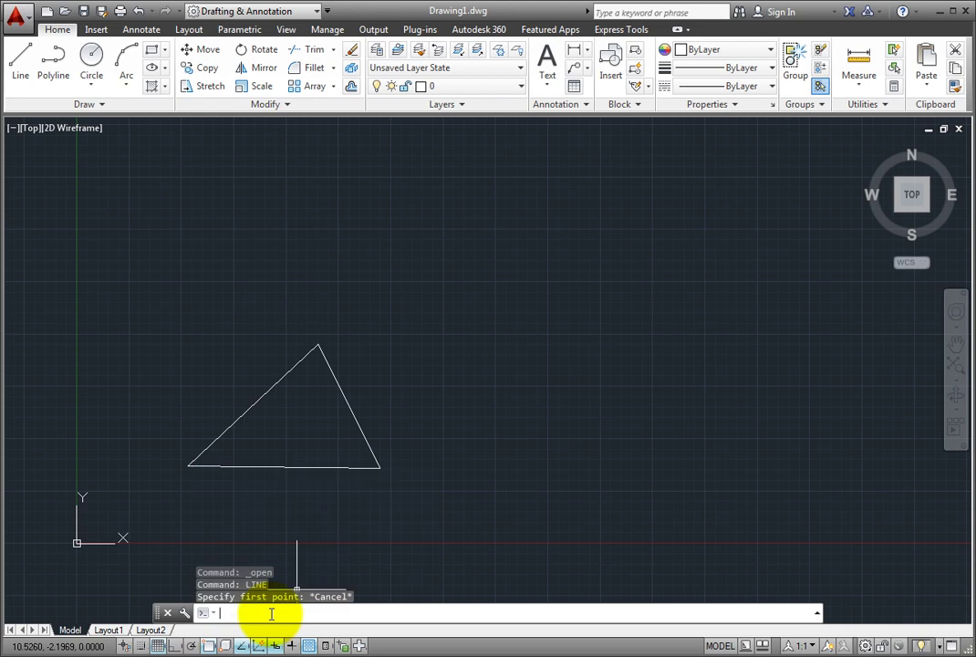
text(TABEL)
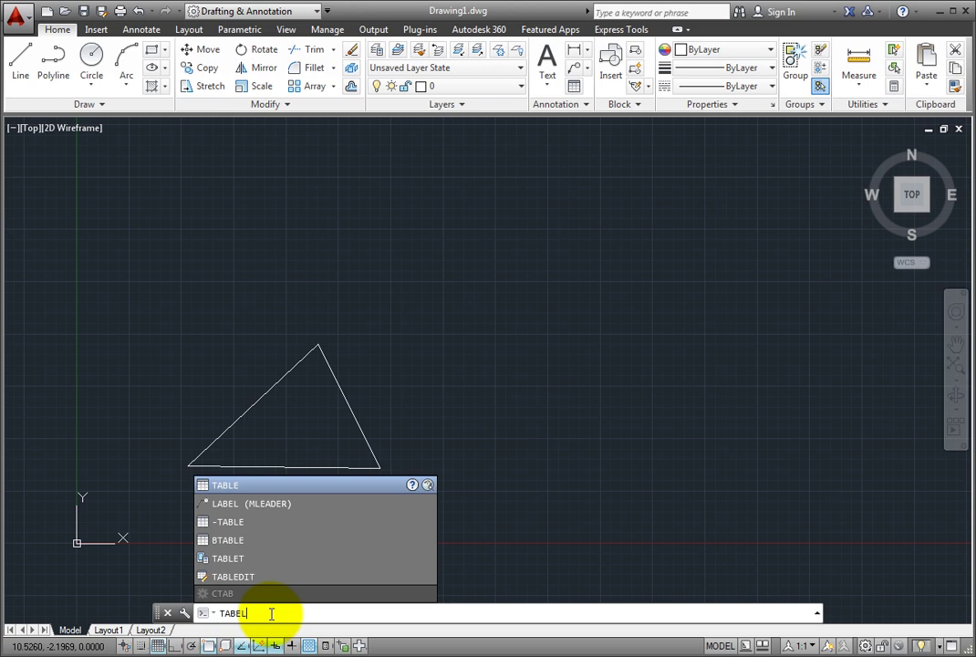
key(Escape)
key(Escape)
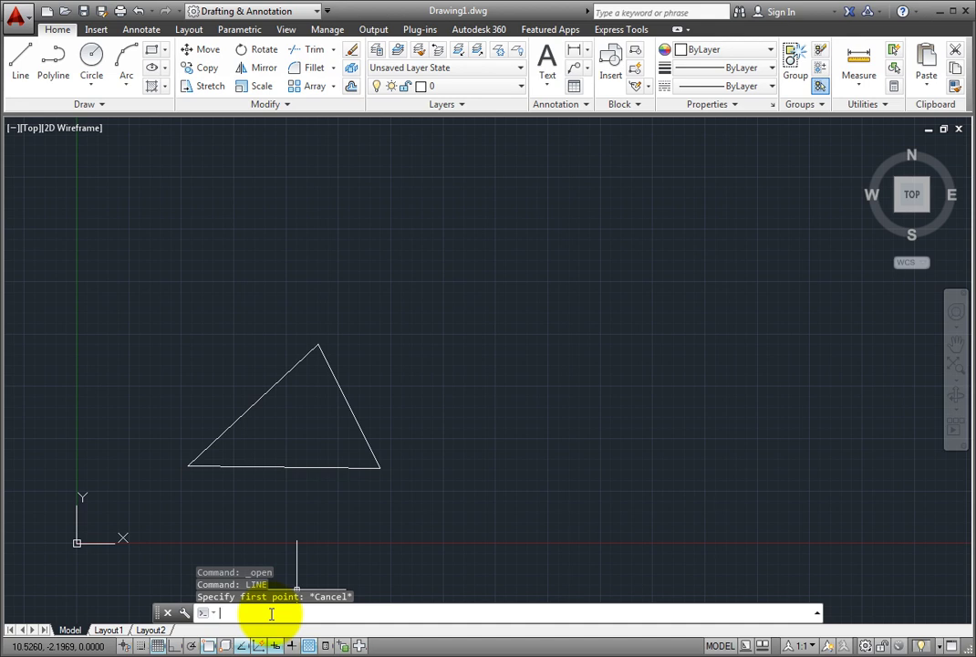
text(SYMB)
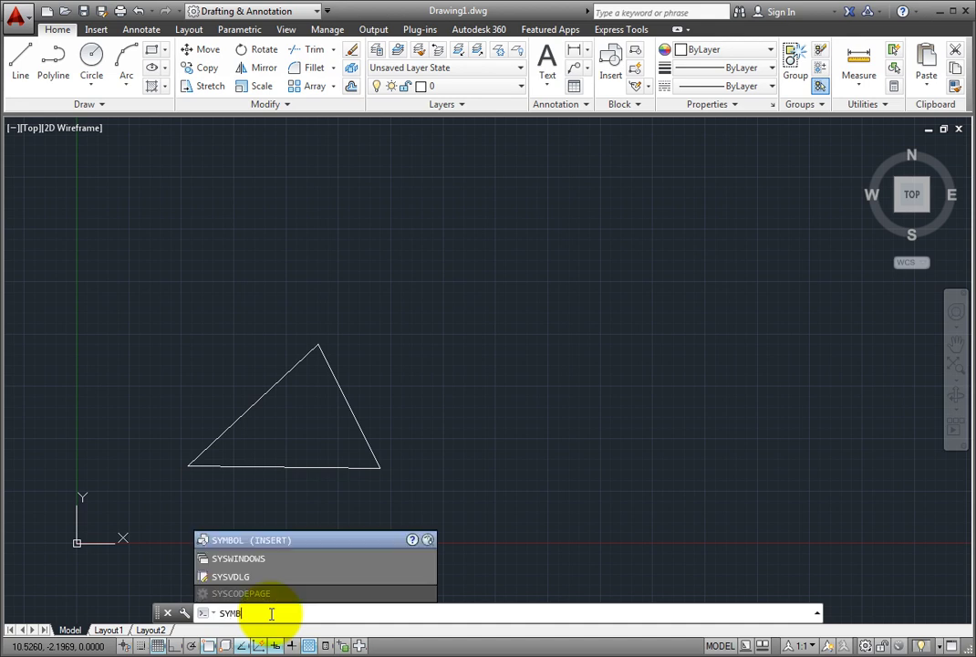
text(OL)
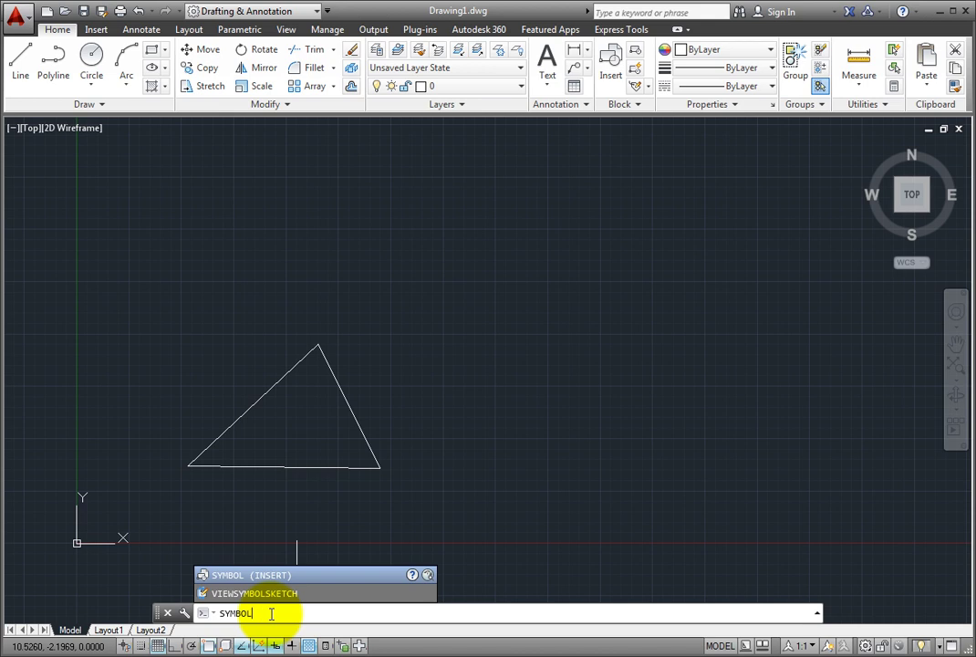
key(Escape)
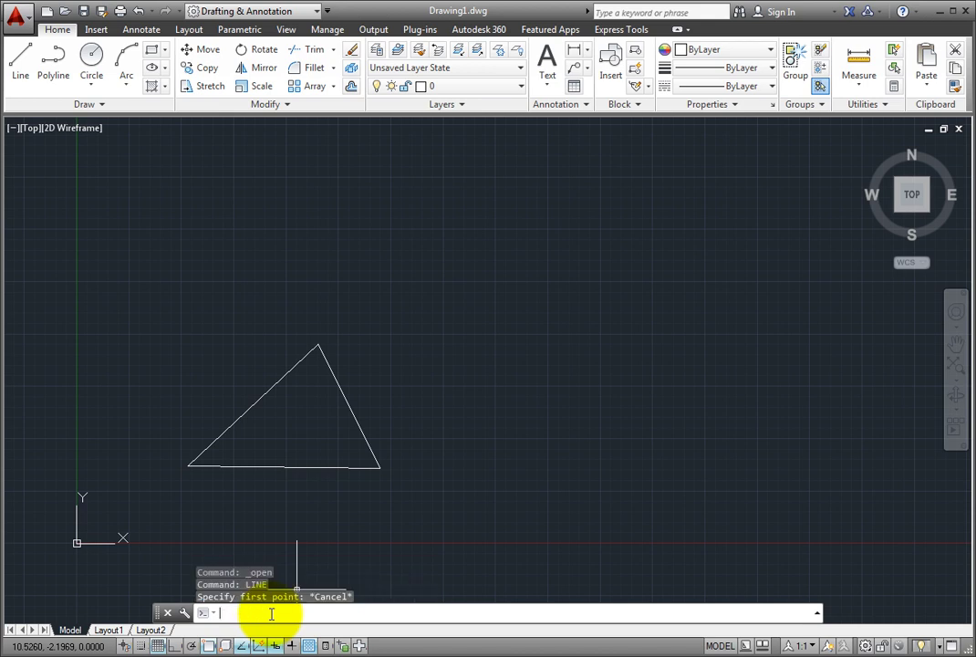
text(ROUND)
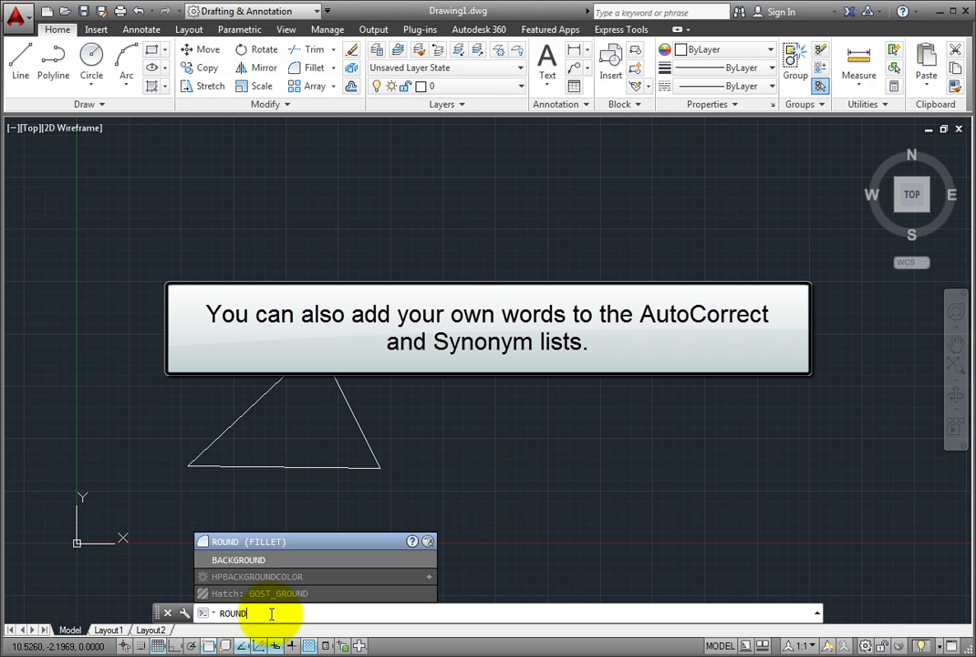
key(Escape)
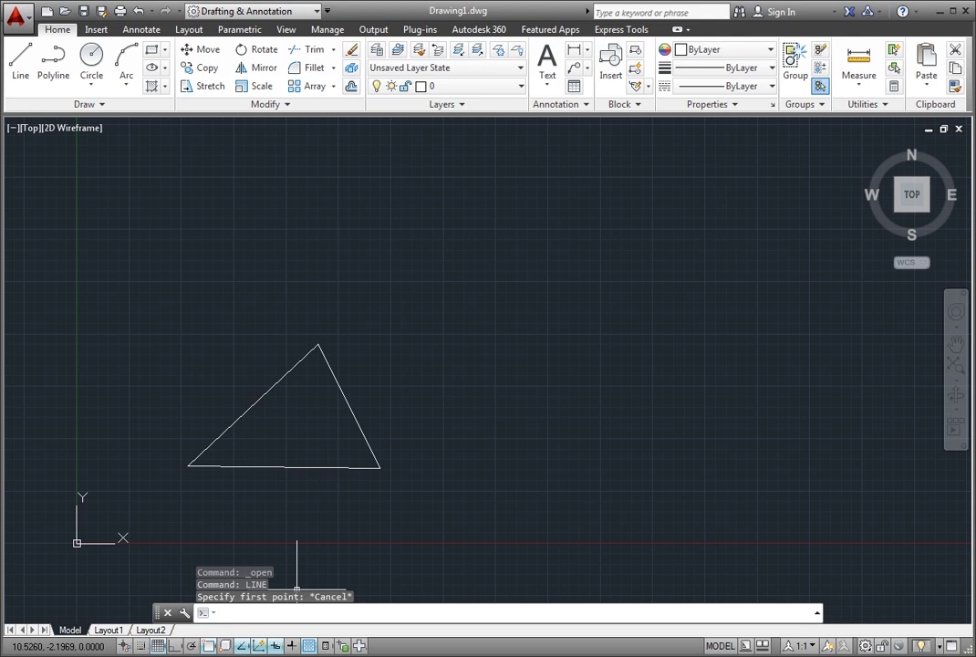
Search ANGLE on the command line and hatch the inside of the triangle with it.
text(ANGLE)
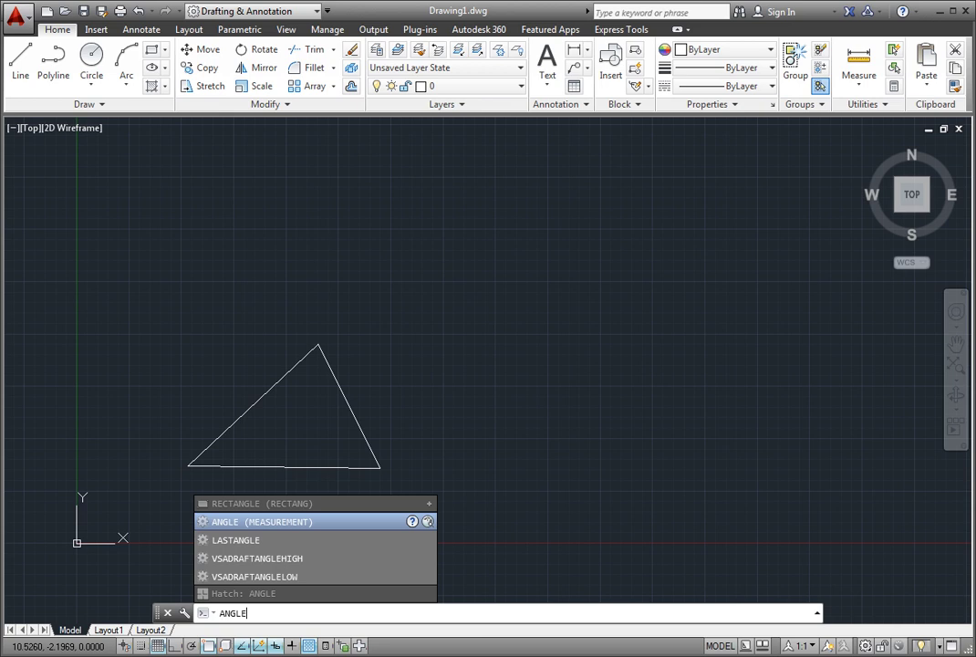
mouse_move(262, 604)
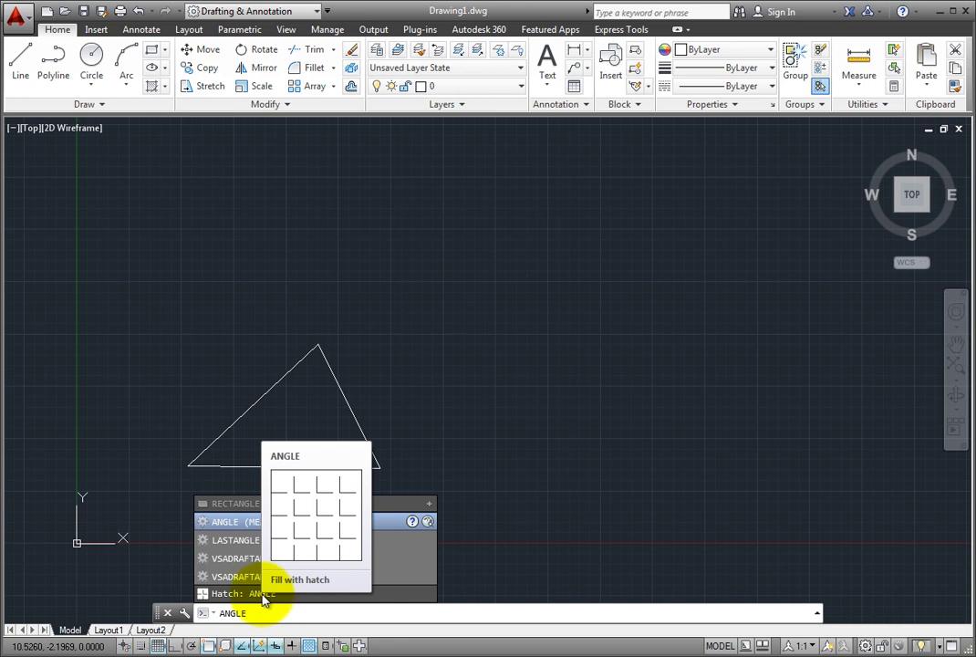
click(262, 597)
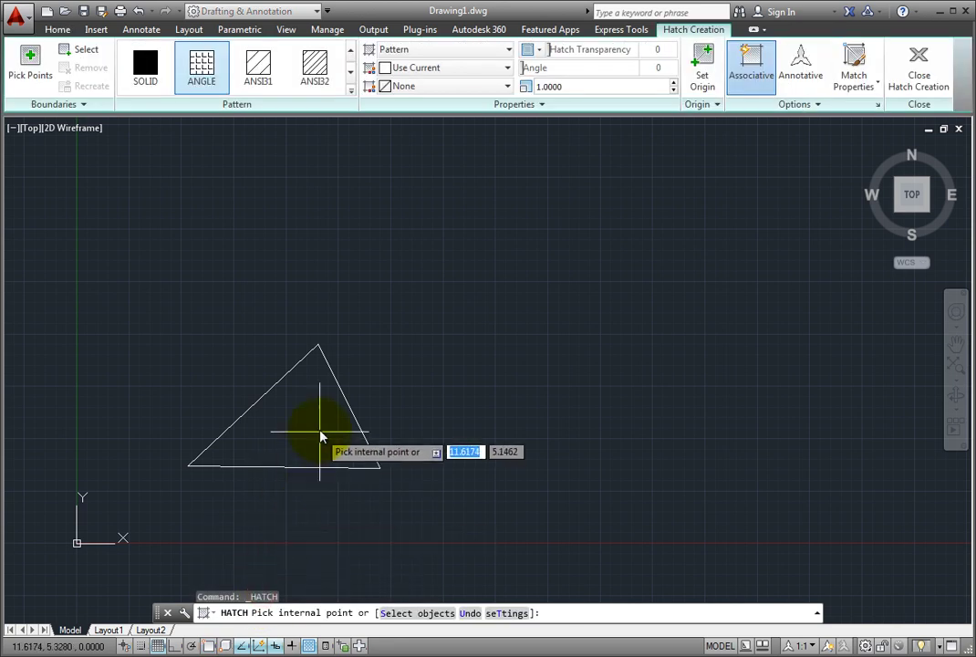
click(313, 425)
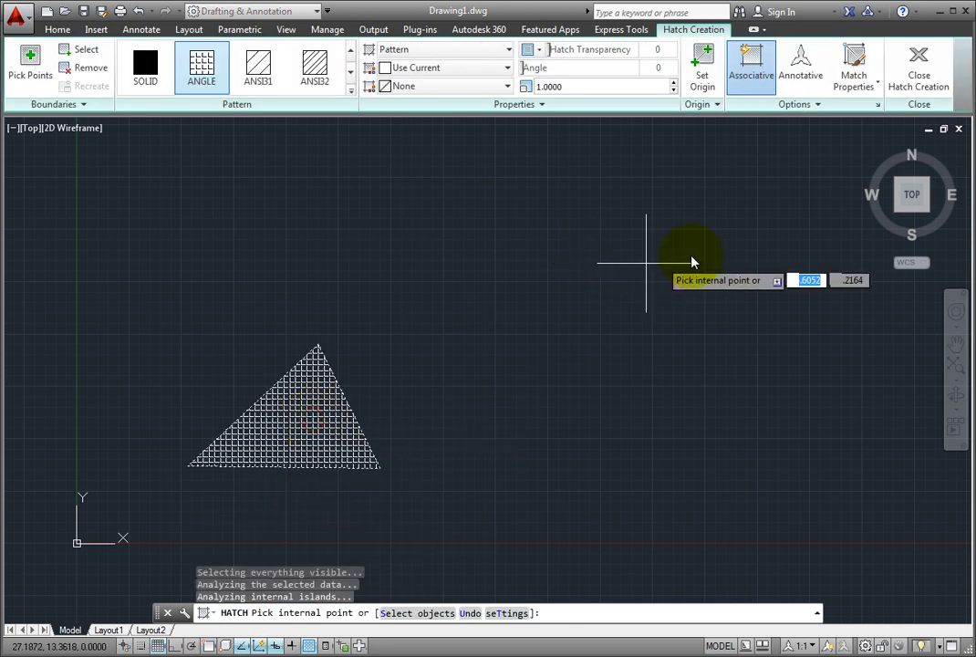
click(922, 71)
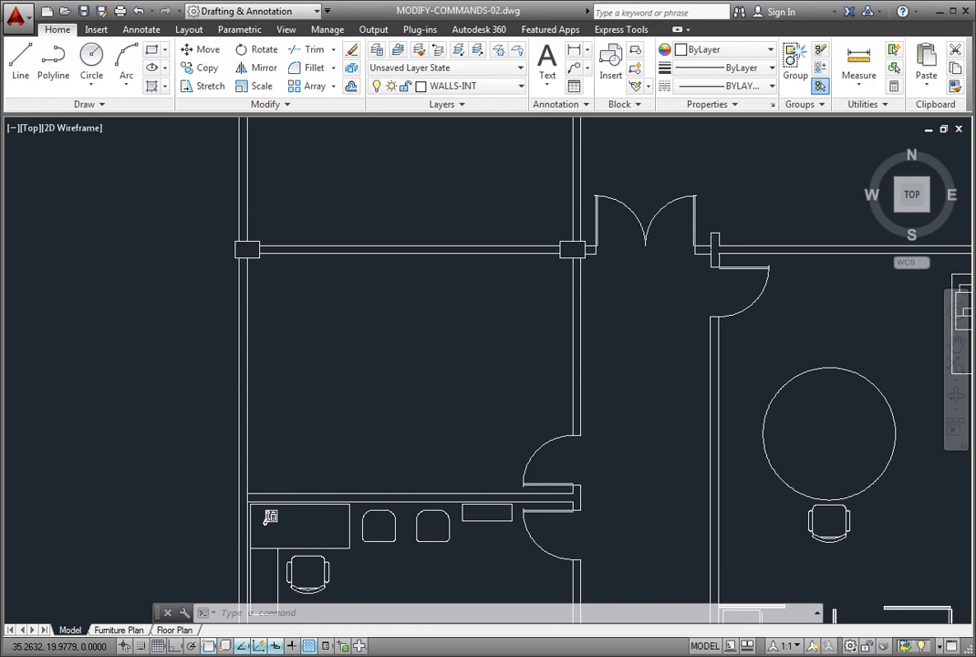
Insert the conf_chair block, found by typing CHAIR, into the upper-left room at default X and Y scales.
text(CHAIR)
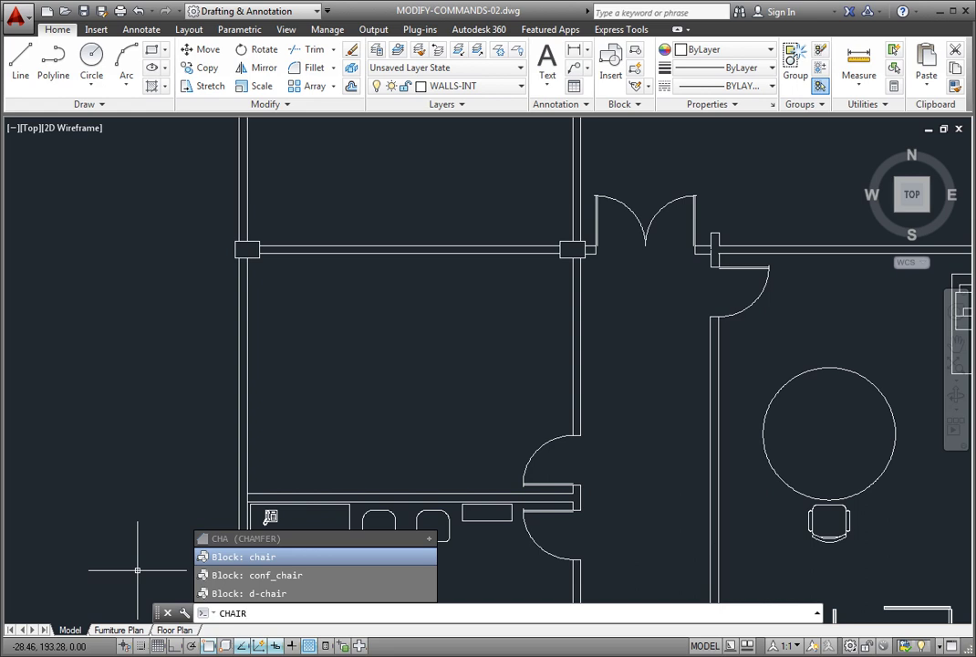
mouse_move(285, 560)
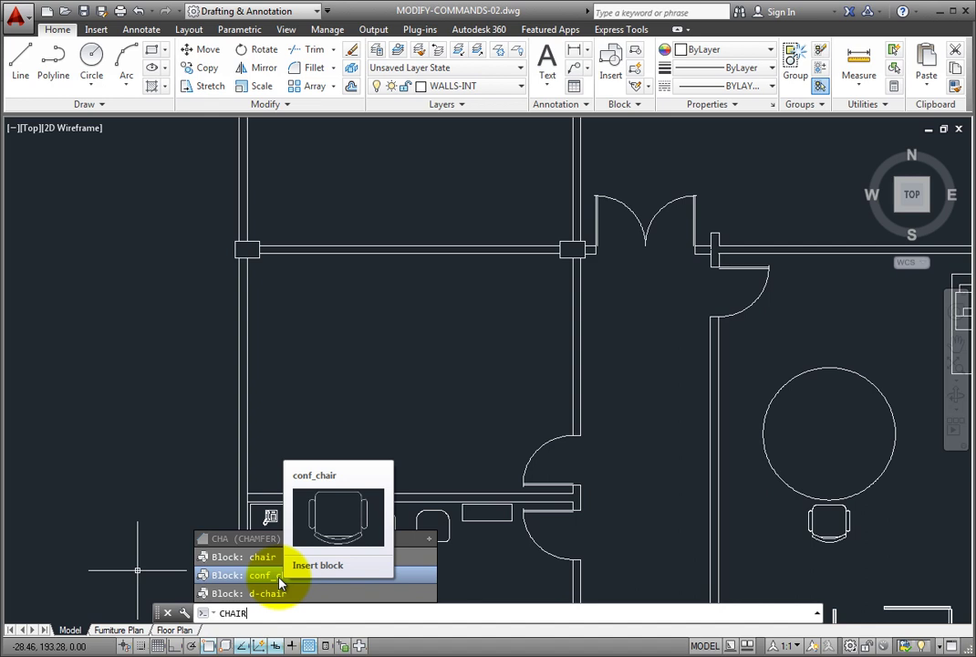
click(278, 577)
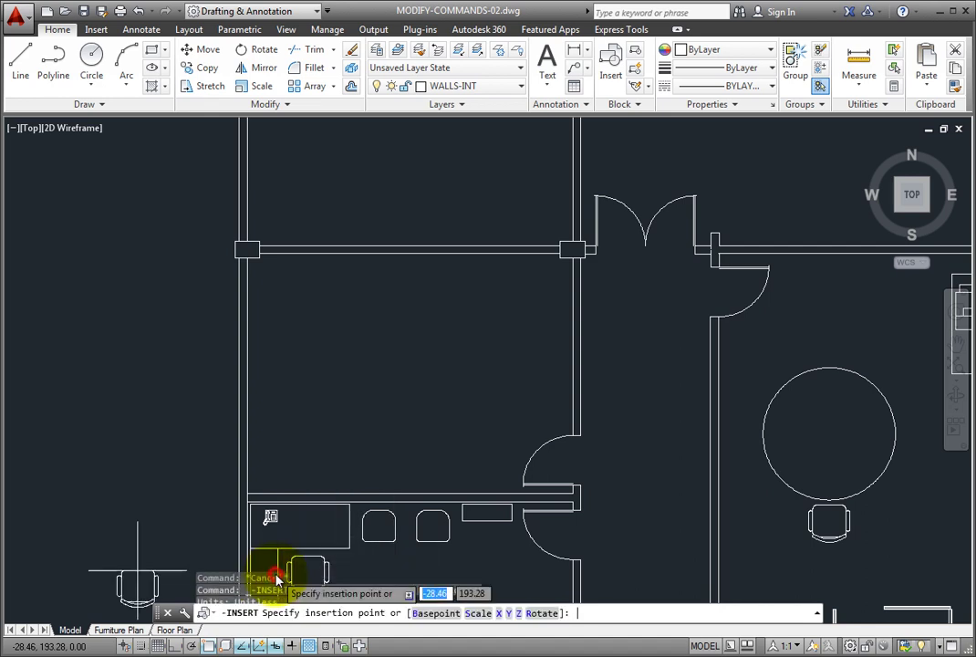
click(308, 433)
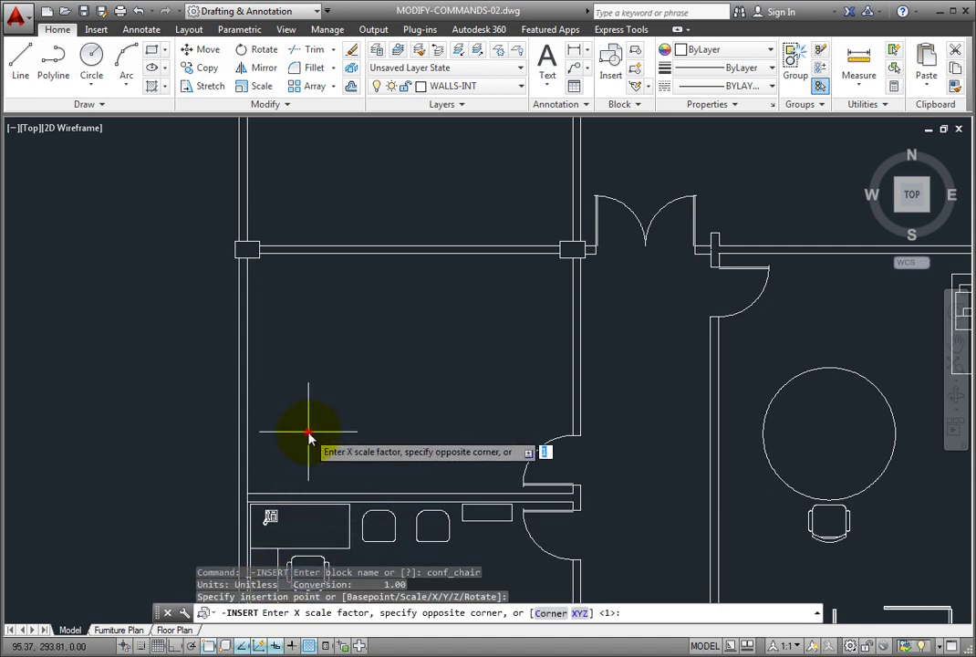
key(Return)
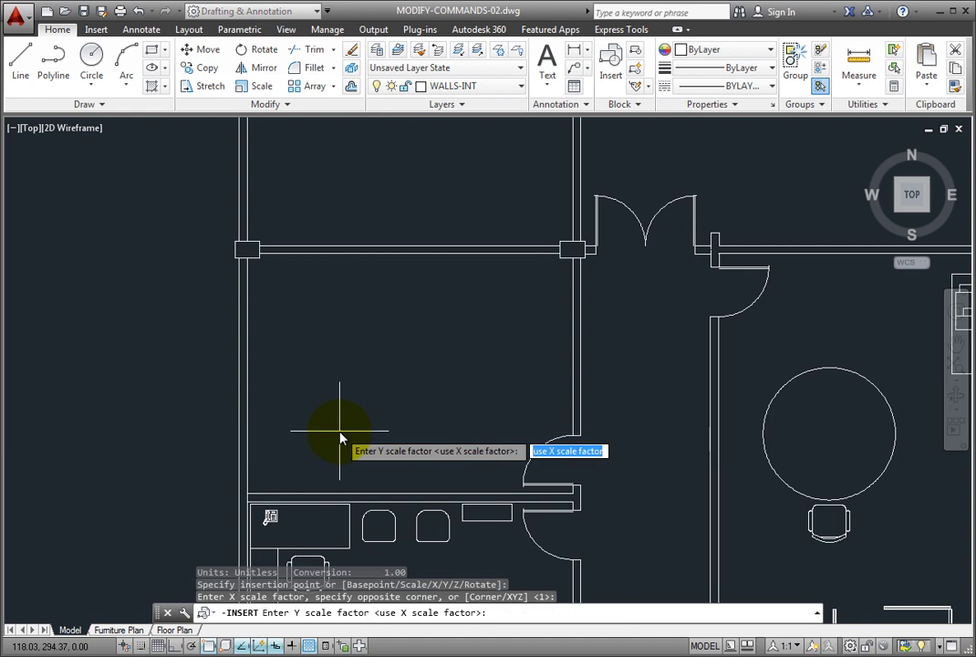
key(Return)
key(Return)
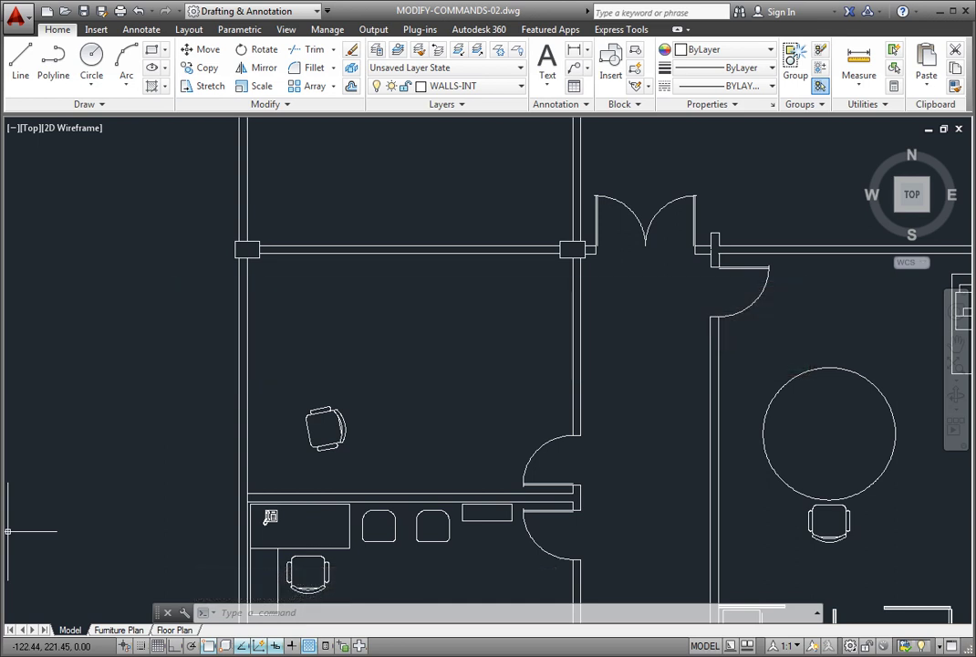
text(LINEAR)
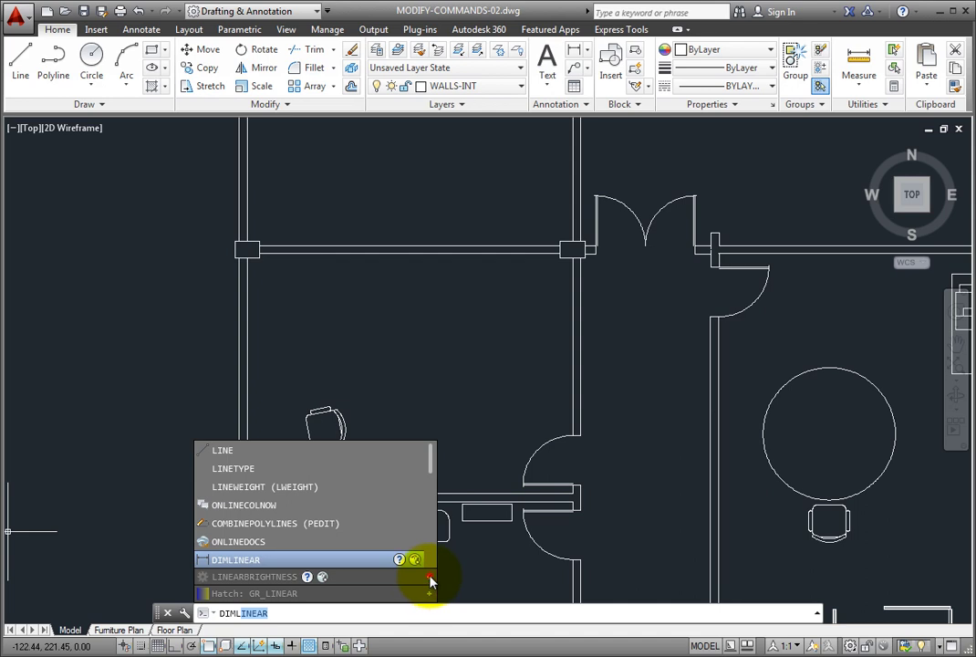
click(430, 577)
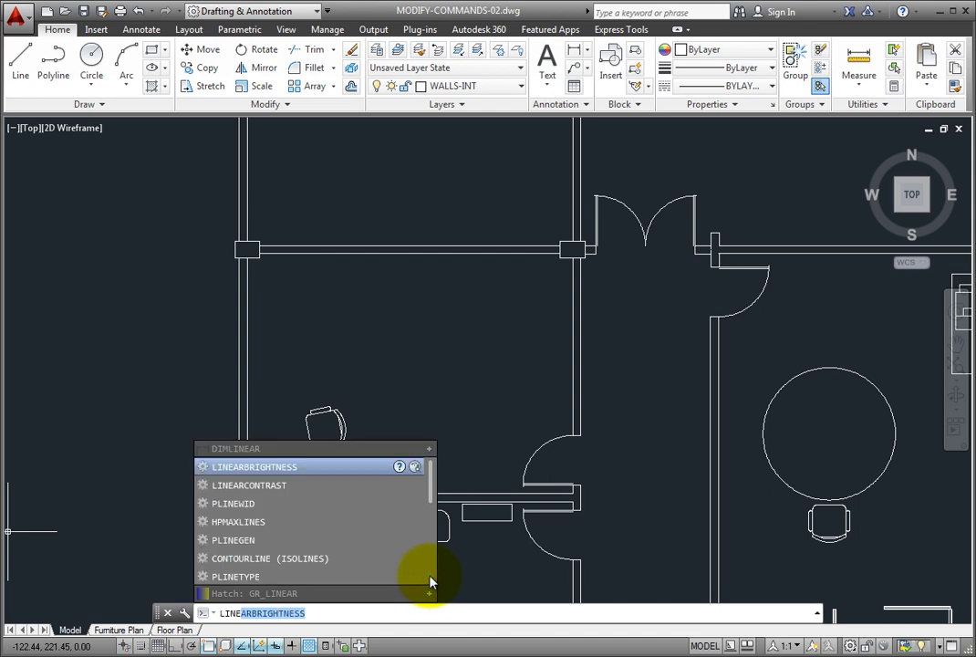
key(Tab)
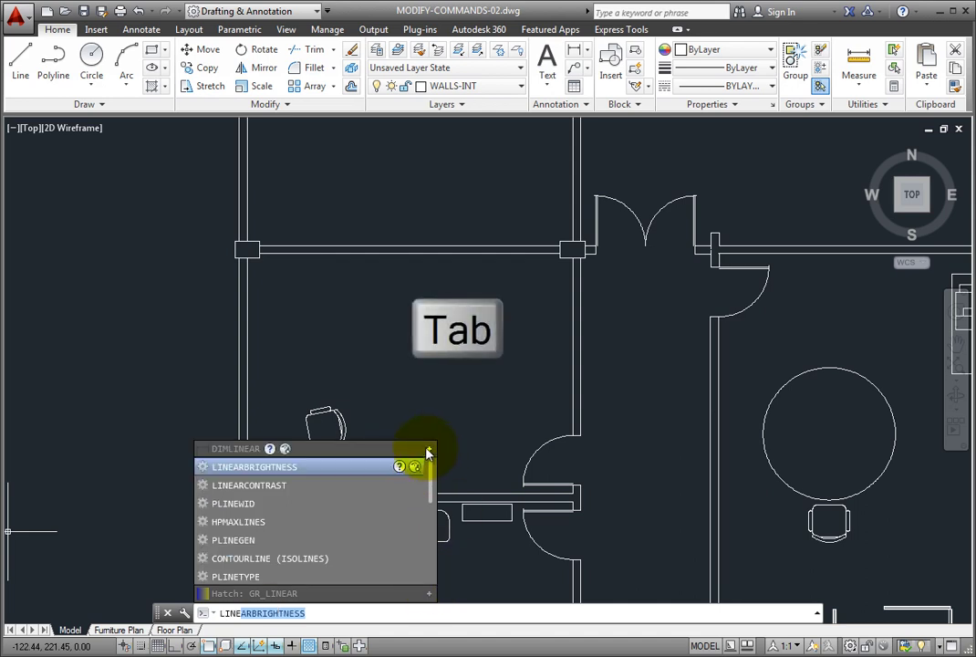
key(Tab)
key(Tab)
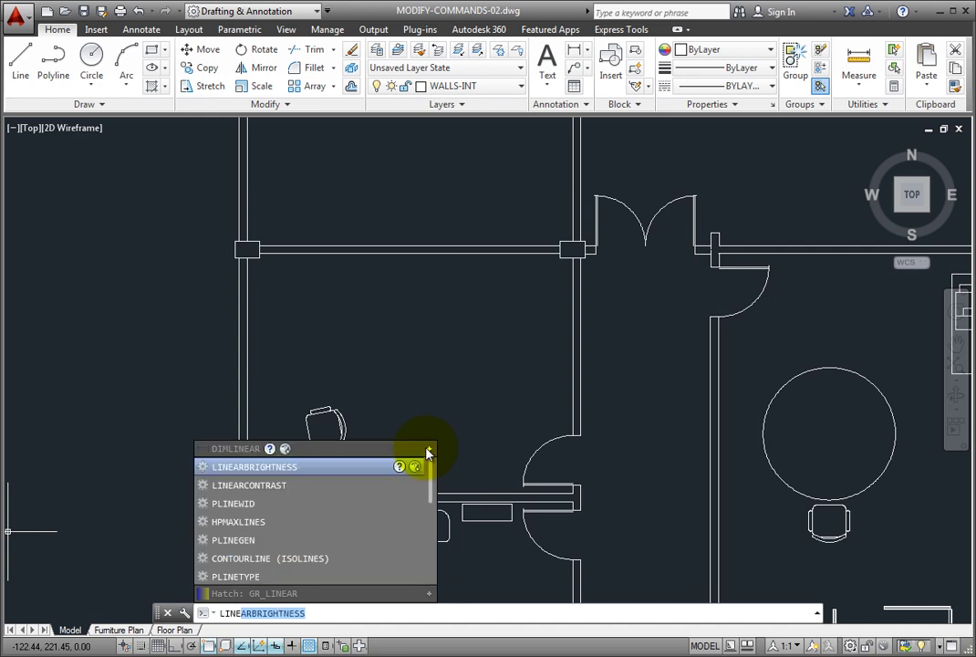
key(Tab)
key(Tab)
key(Tab)
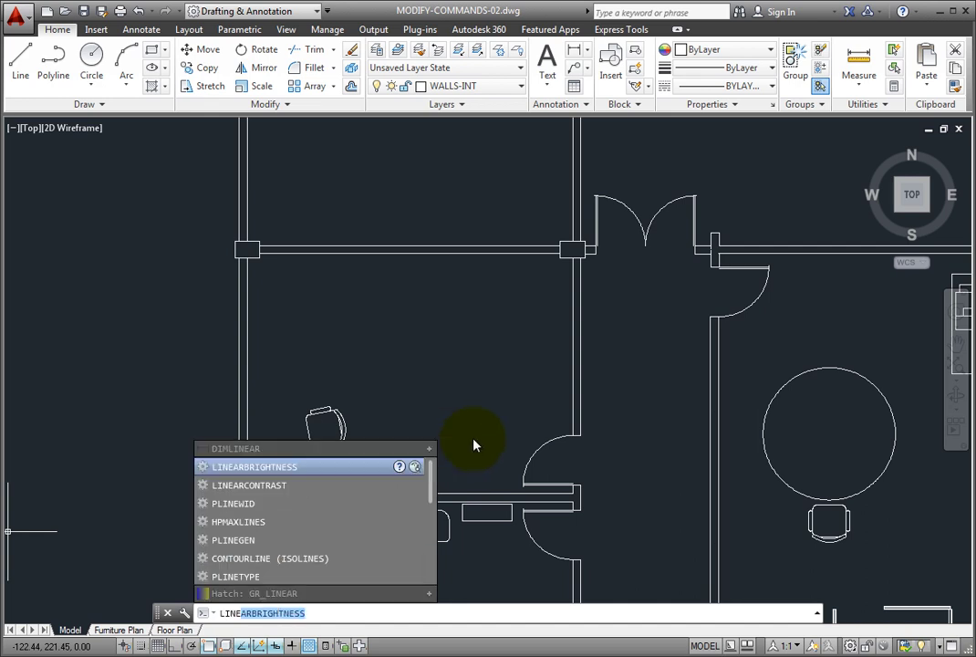
key(Tab)
key(Tab)
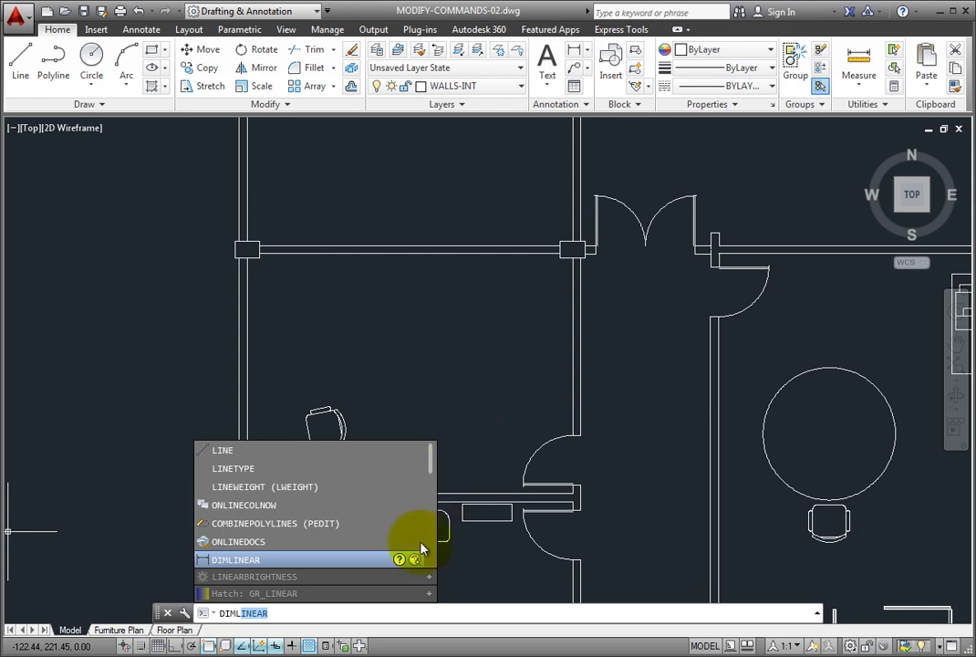
key(Escape)
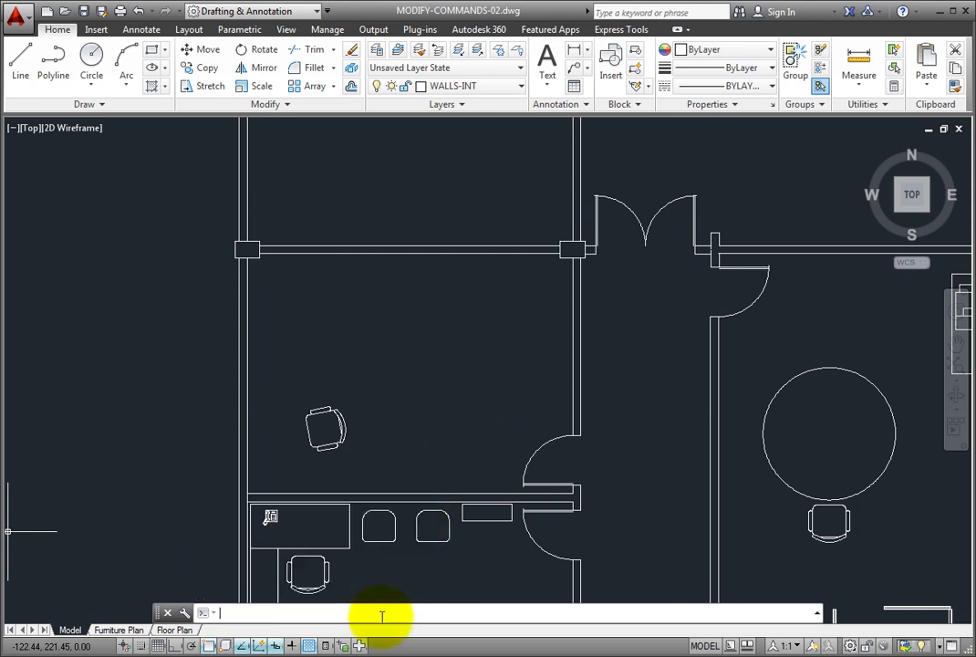
click(185, 613)
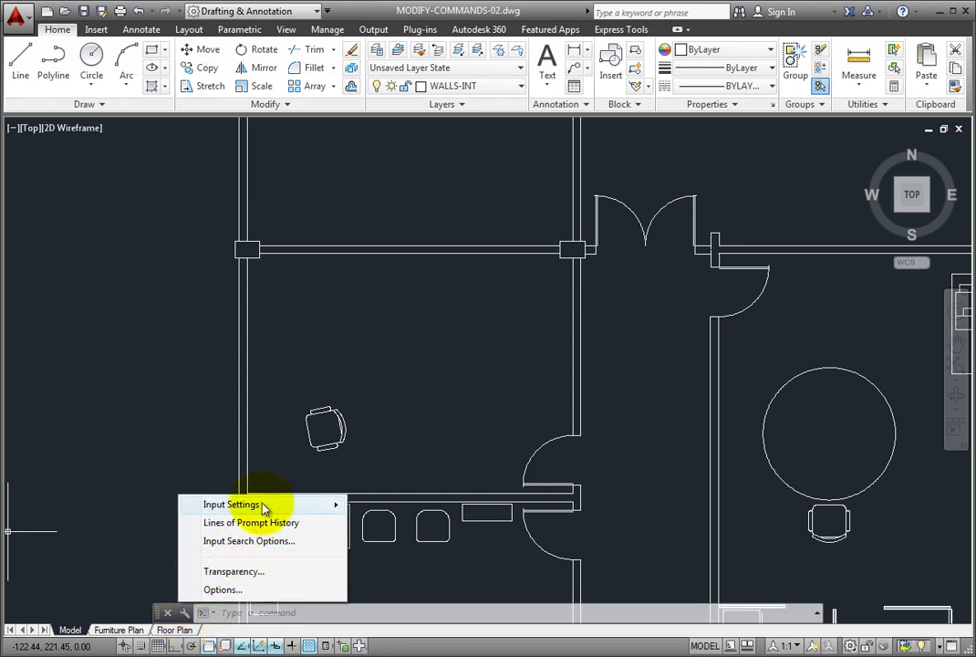
mouse_move(263, 507)
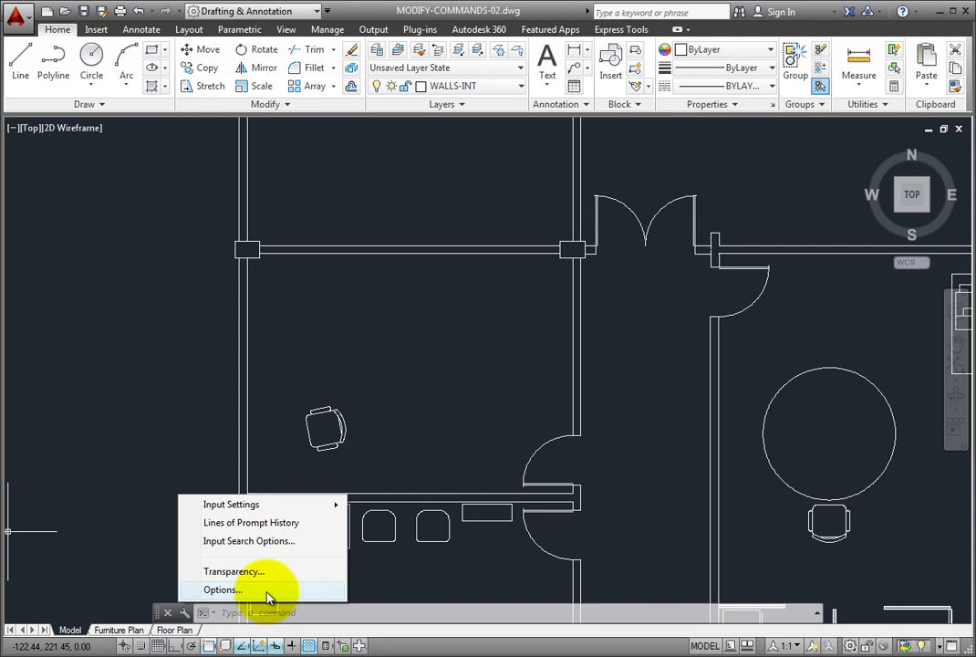
mouse_move(305, 513)
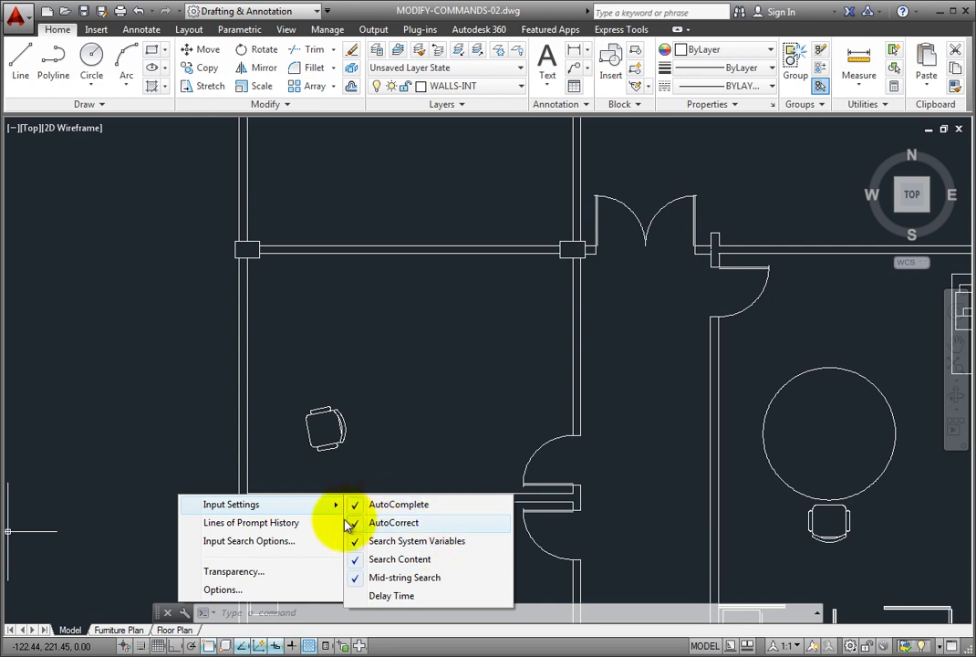
click(288, 544)
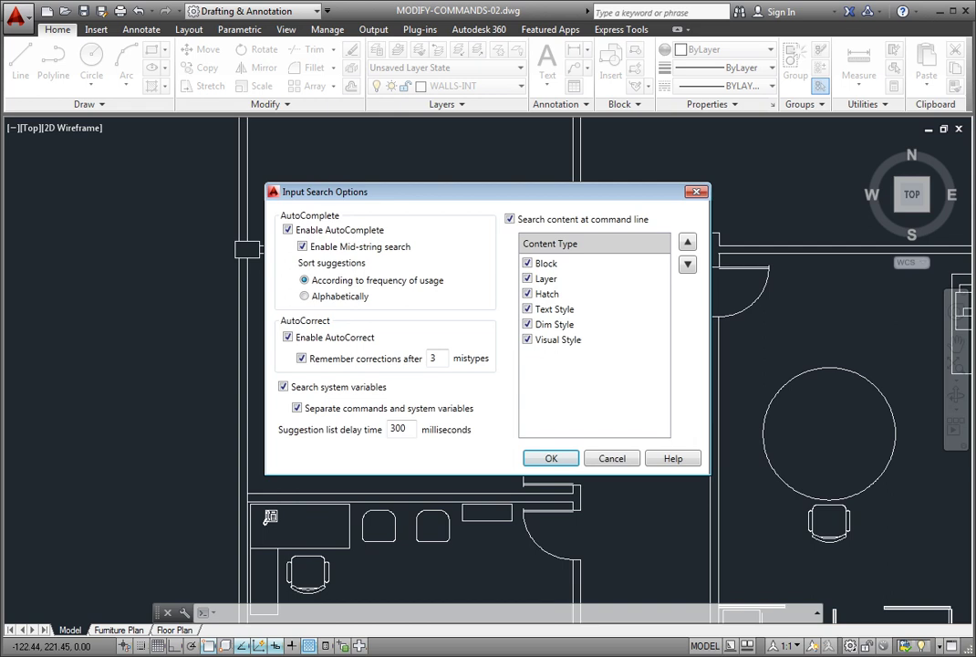
click(624, 460)
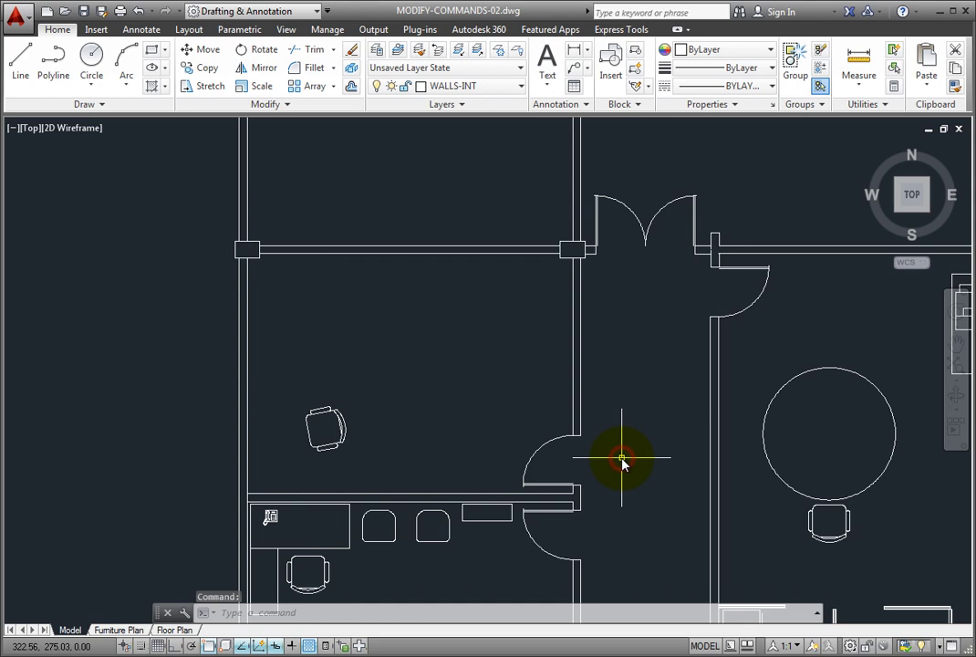
Show the Command line context in Options' Drawing Window Colors, with history background 200,200,200.
click(184, 613)
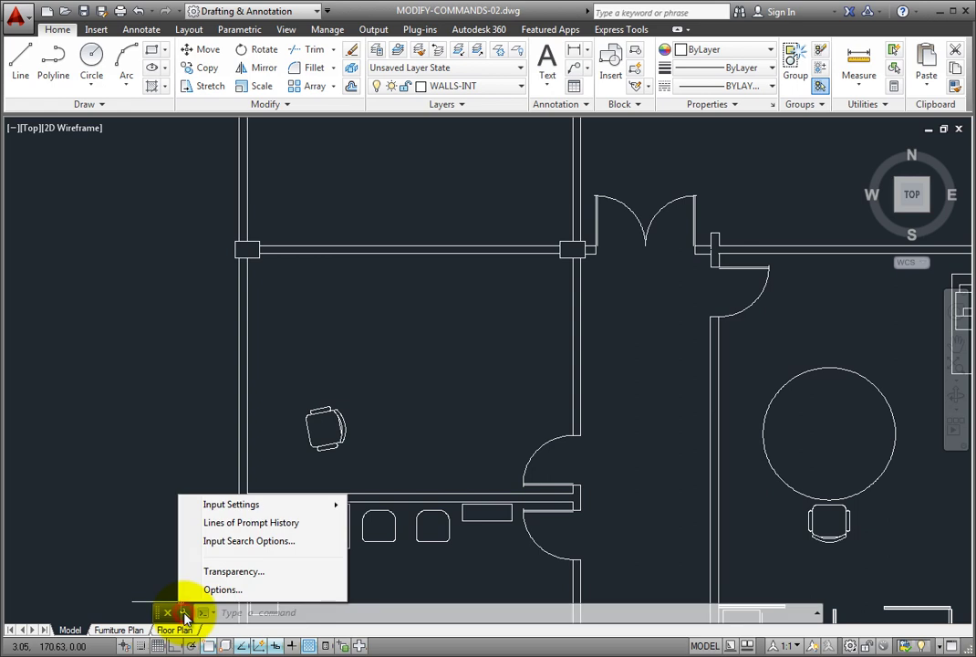
click(226, 590)
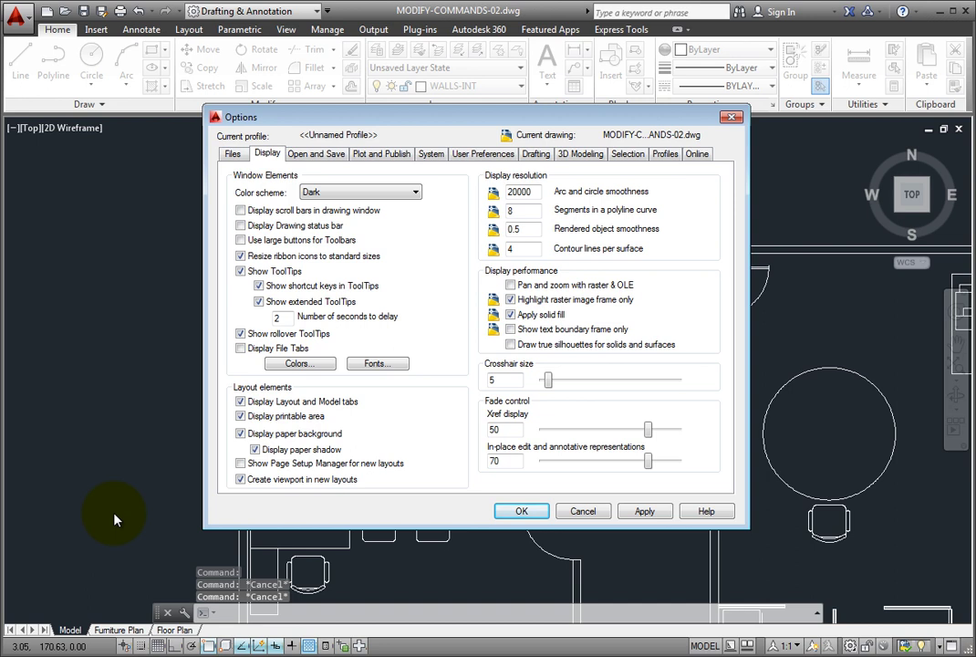
click(289, 366)
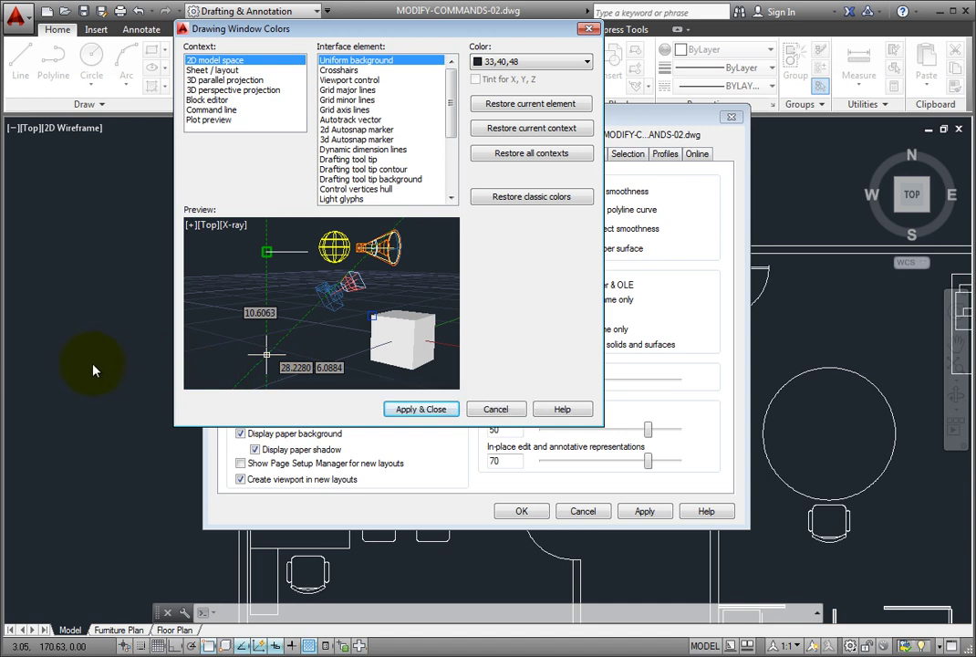
click(230, 111)
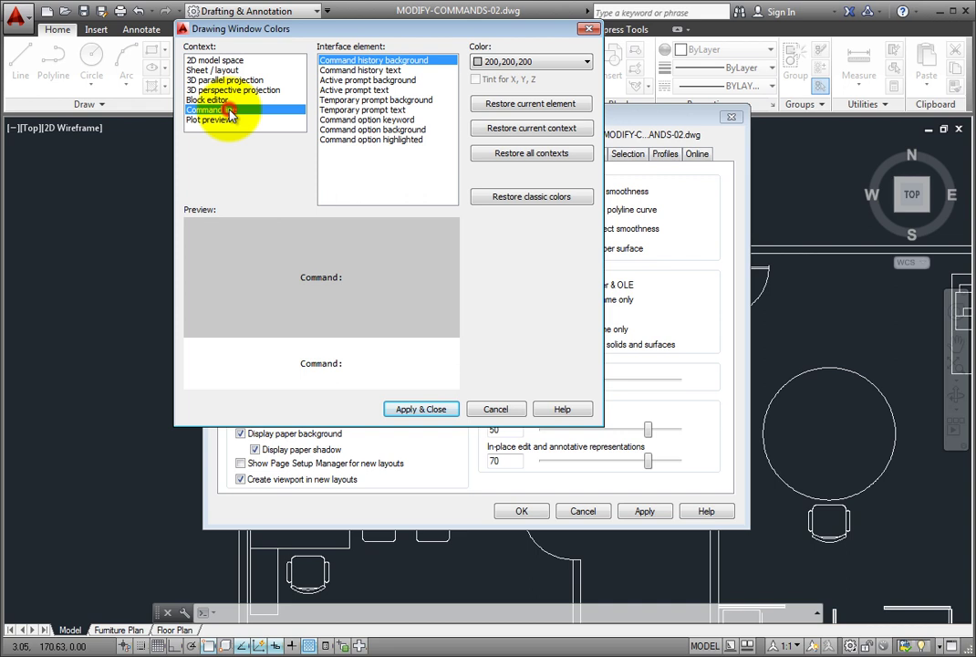